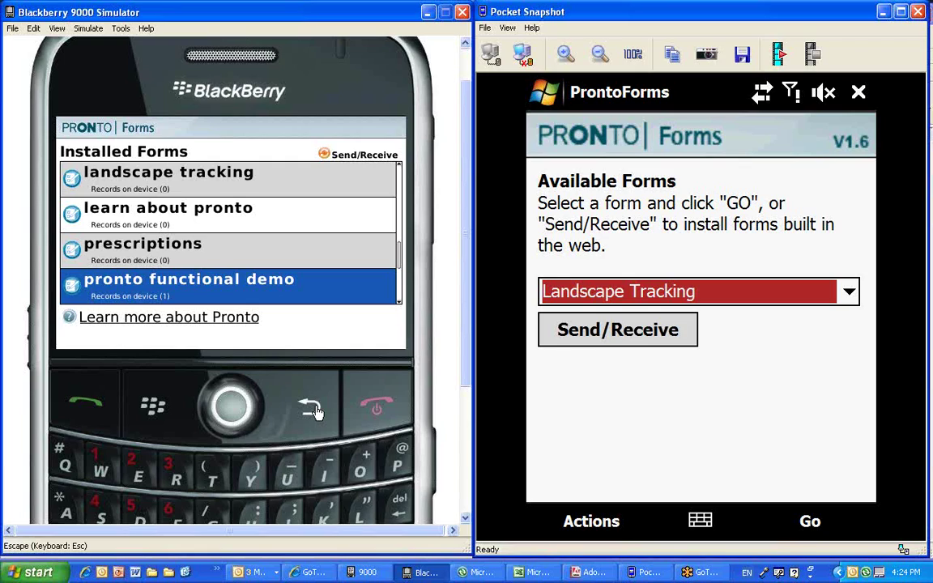
Start a new Landscape Tracking form on the Windows Mobile device and select the minutes of its start time.
{"action": "left_click", "coordinate": [315, 411]}
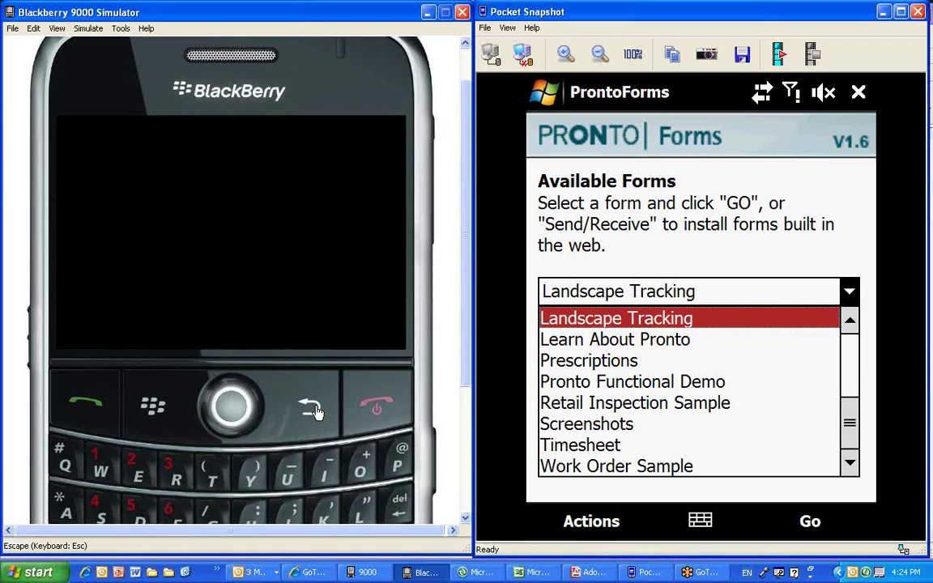
{"action": "key", "text": "Return"}
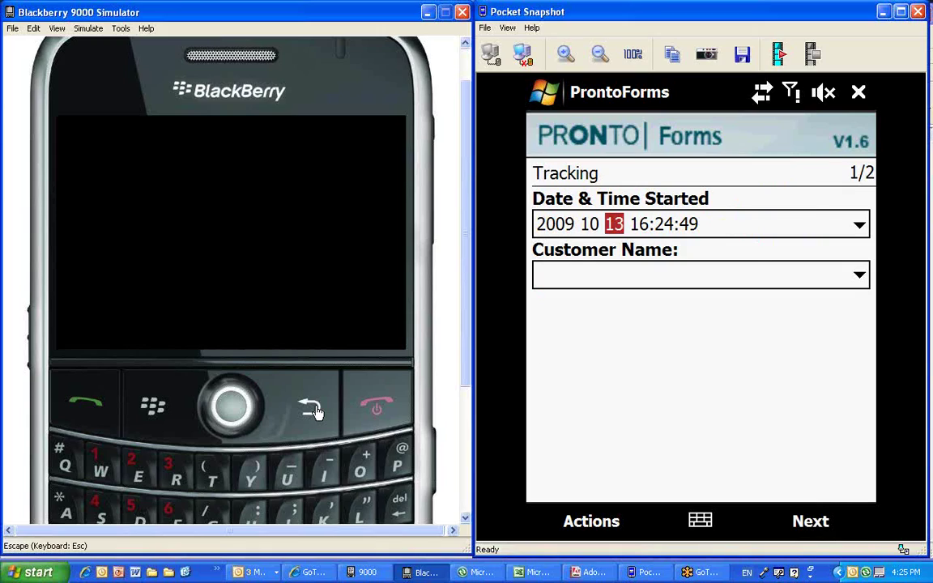
{"action": "left_click", "coordinate": [665, 224]}
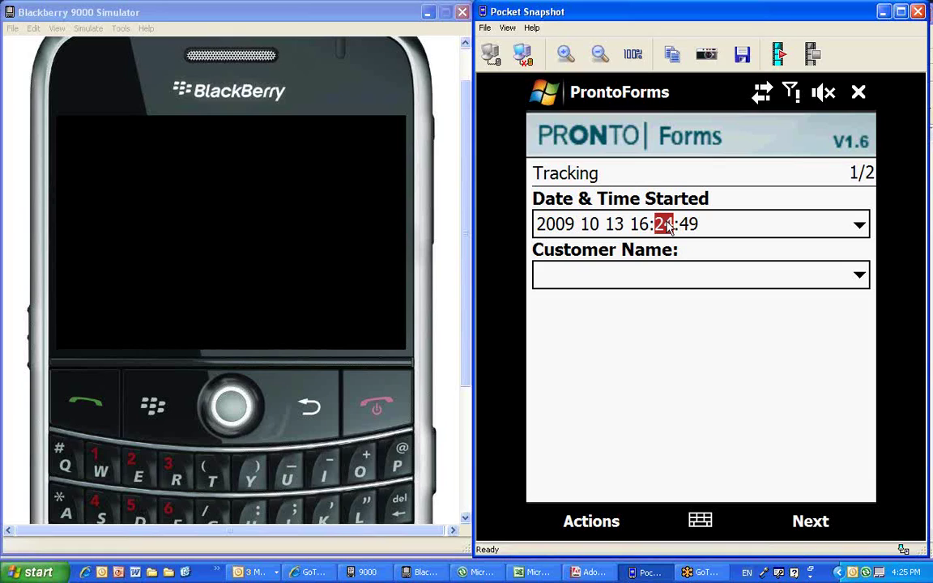
Choose the second customer in the list, check the address on the form's second page, and return to the first page.
{"action": "left_click", "coordinate": [859, 276]}
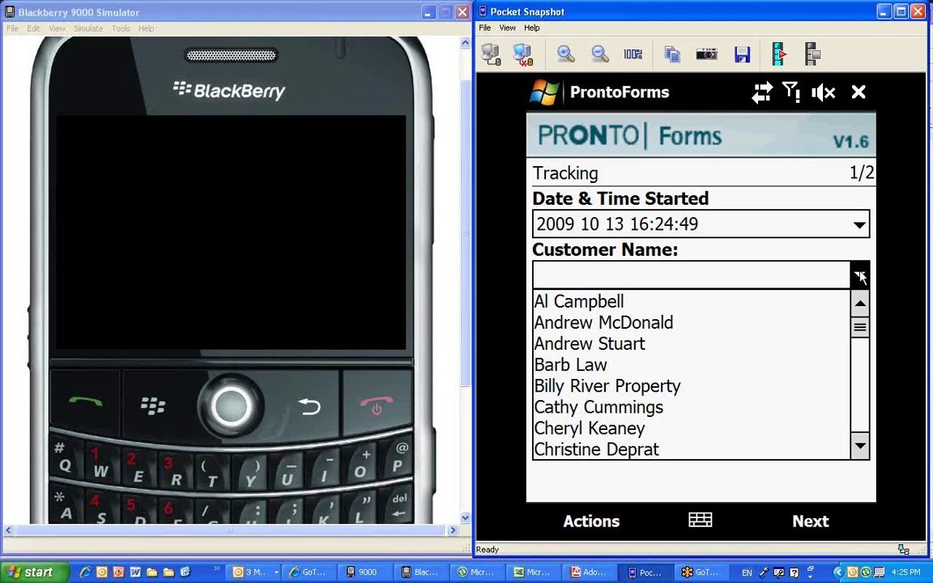
{"action": "left_click", "coordinate": [671, 325]}
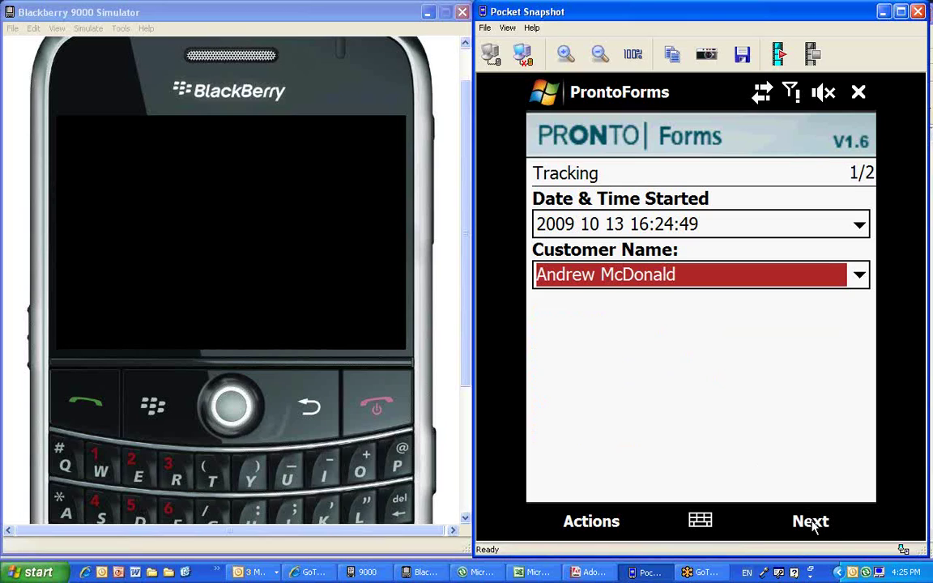
{"action": "left_click", "coordinate": [812, 522]}
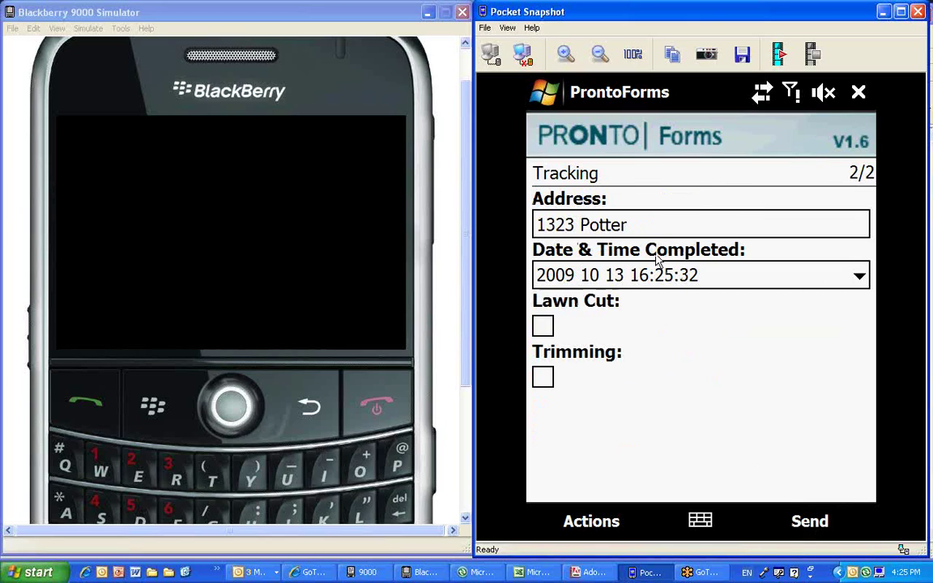
{"action": "left_click", "coordinate": [606, 520]}
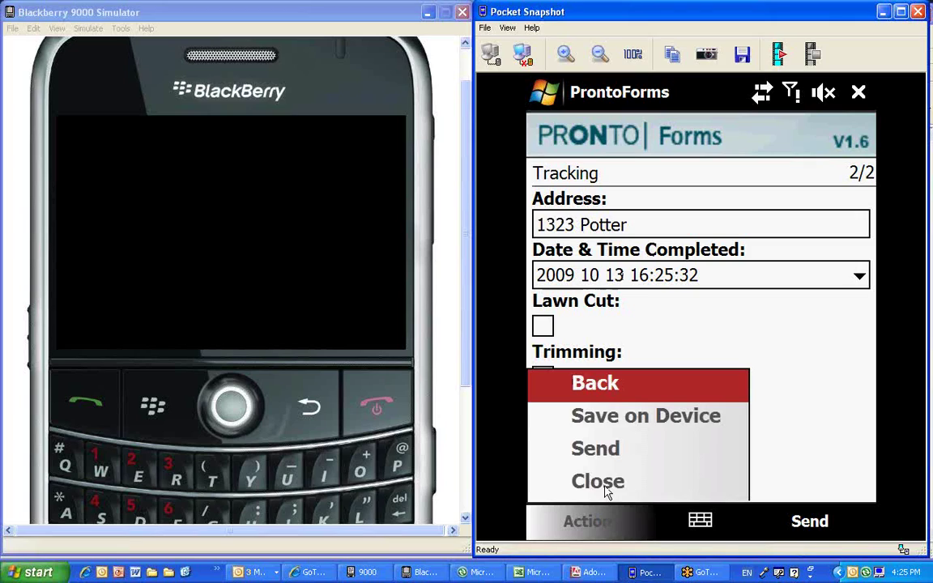
{"action": "left_click", "coordinate": [606, 385]}
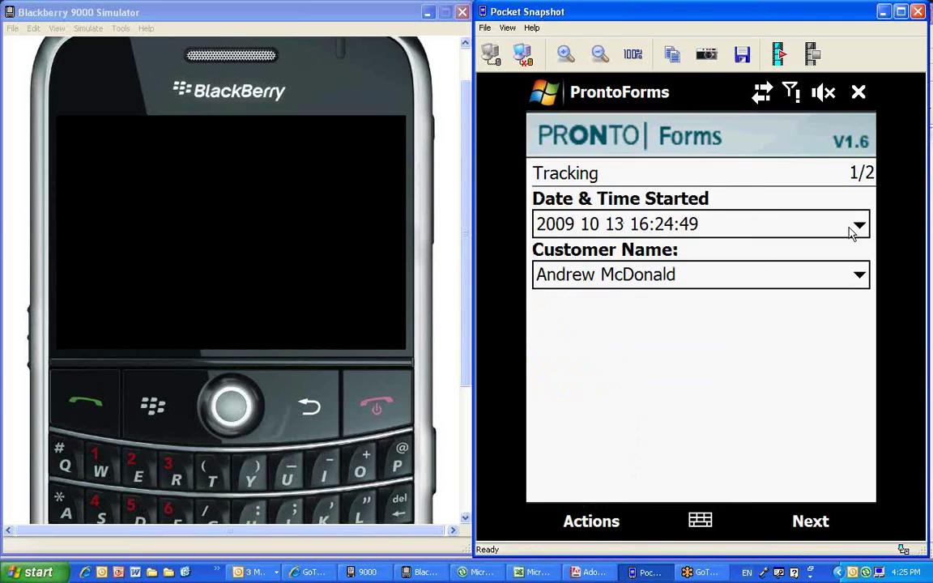
Set the customer to the fourth name in the full list and continue to the second page of the form.
{"action": "left_click", "coordinate": [858, 275]}
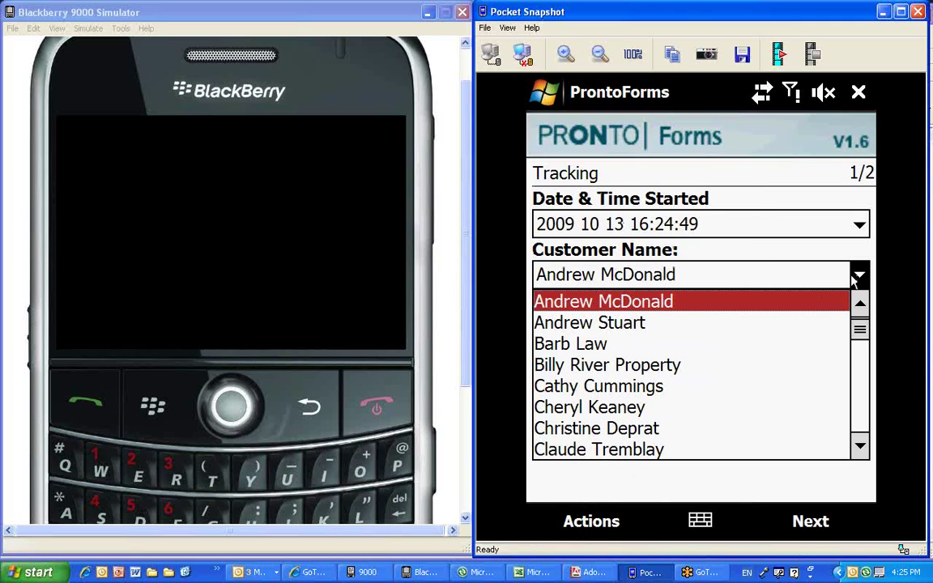
{"action": "left_click", "coordinate": [602, 353]}
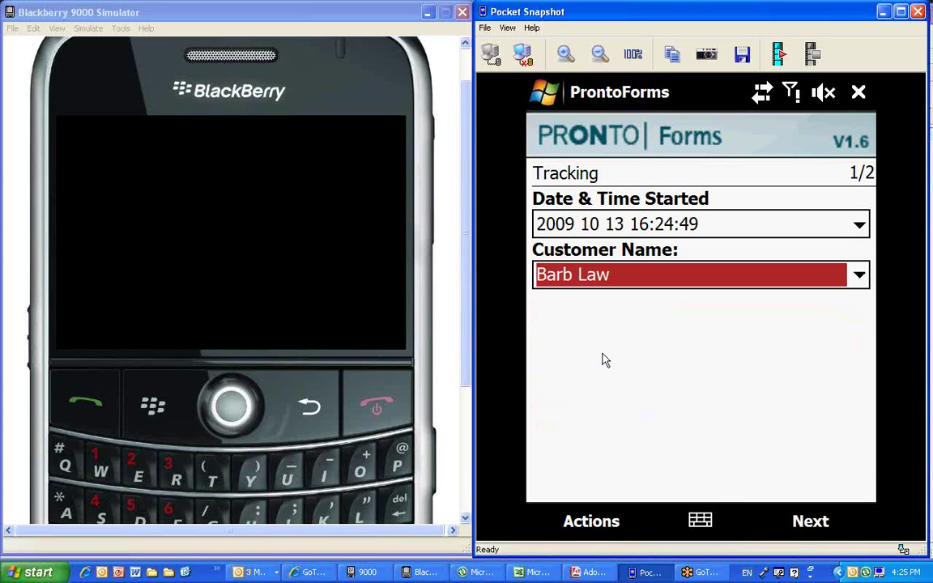
{"action": "left_click", "coordinate": [811, 521]}
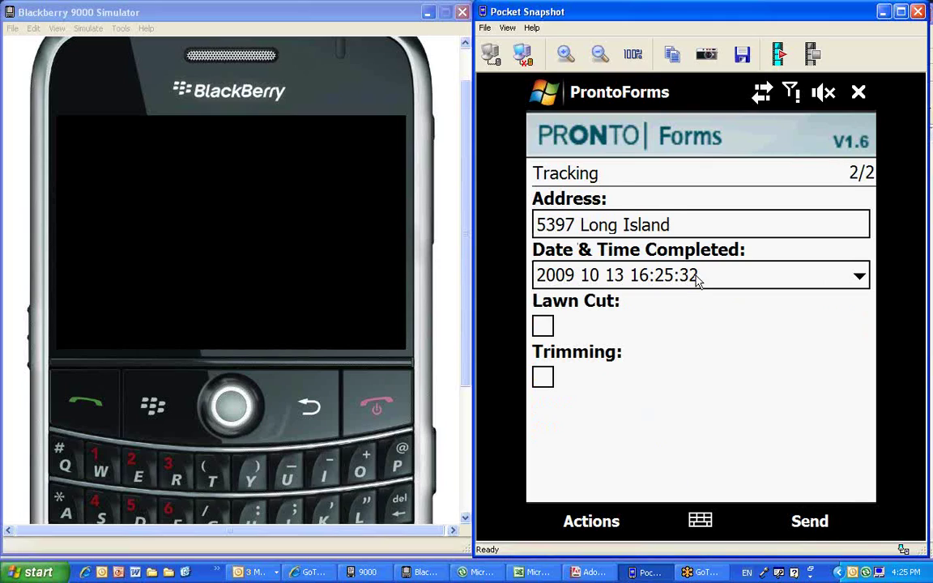
Set the completion time's minutes to 50, mark Lawn Cut and Trimming as done, and send the form.
{"action": "left_click", "coordinate": [664, 275]}
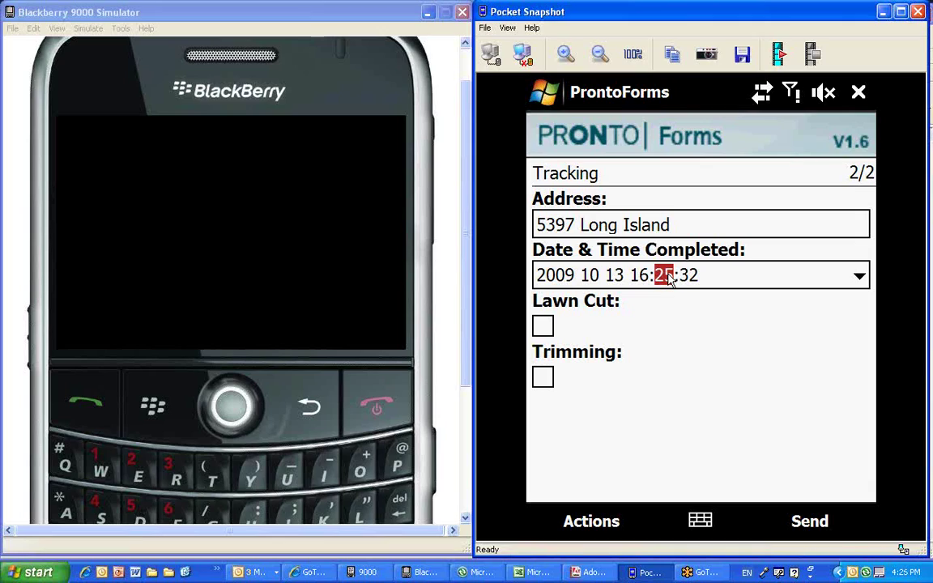
{"action": "type", "text": "50"}
{"action": "left_click", "coordinate": [544, 326]}
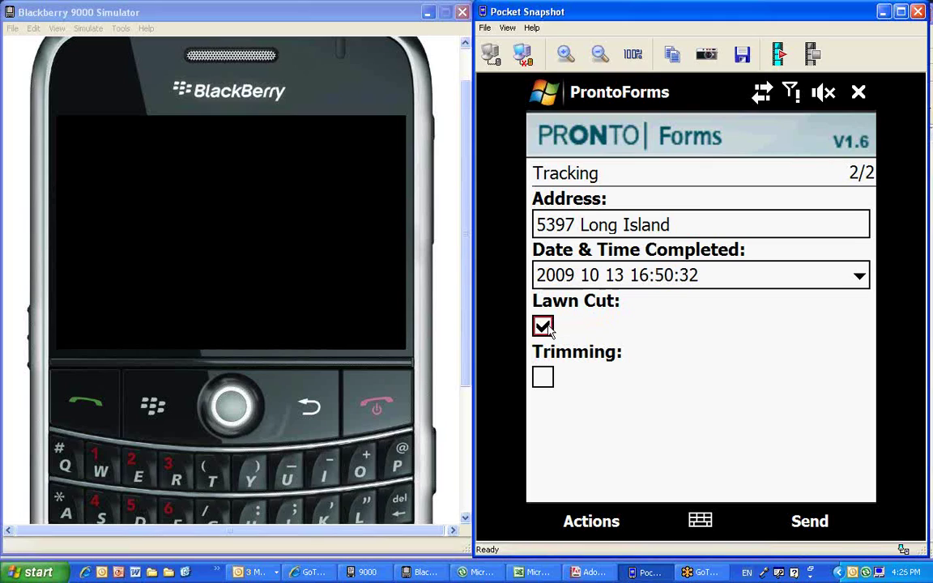
{"action": "left_click", "coordinate": [543, 377]}
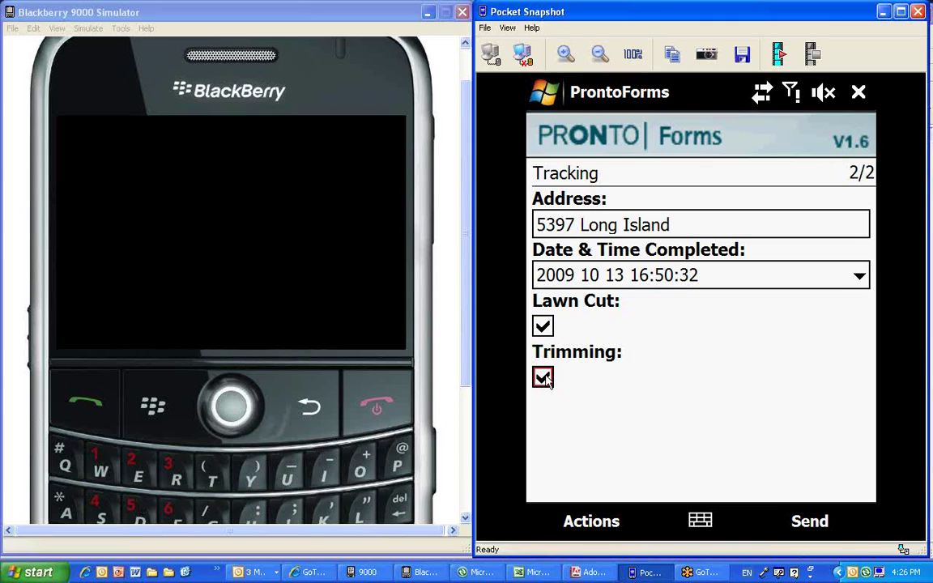
{"action": "right_click", "coordinate": [812, 527]}
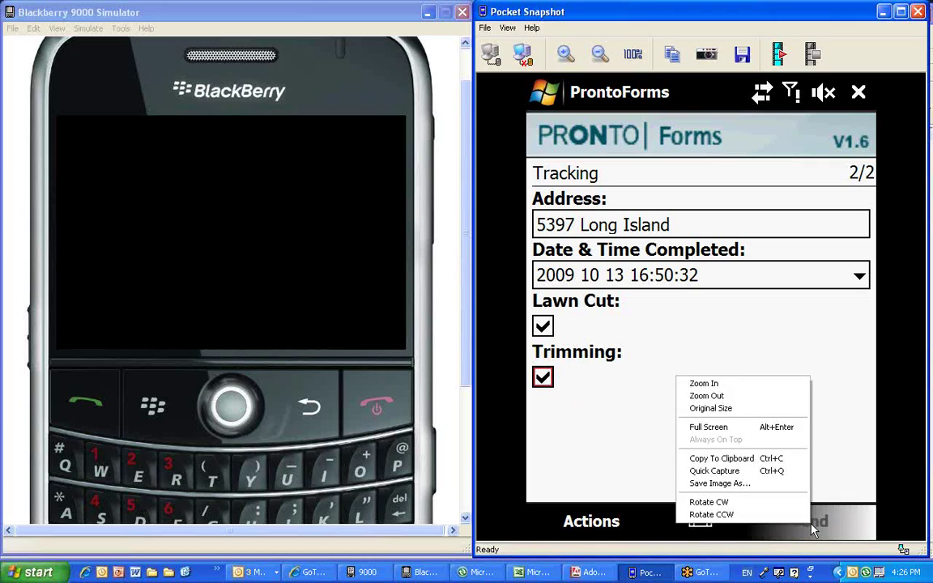
{"action": "left_click", "coordinate": [812, 527]}
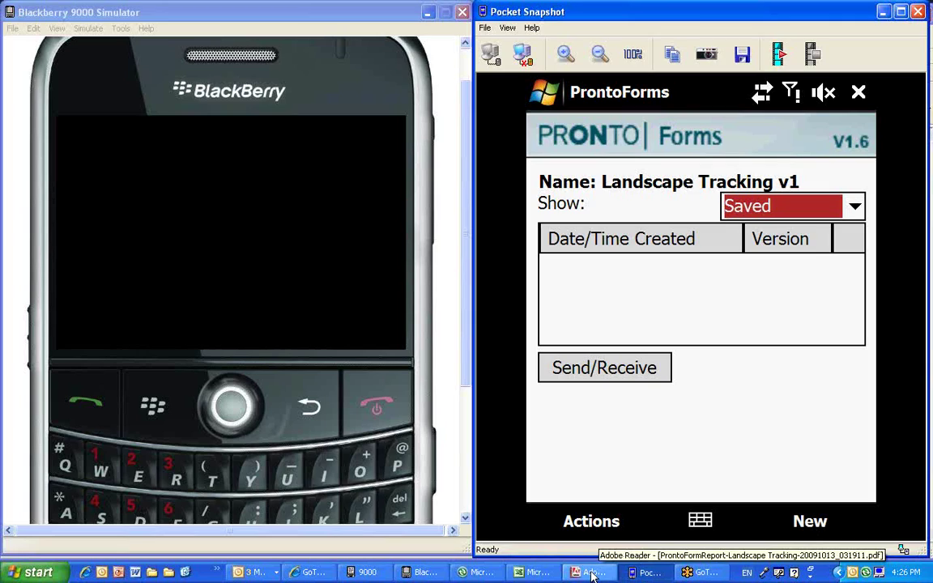
Review the Landscape Tracking PDF report in Adobe Reader and switch to the Pronto portal in Internet Explorer.
{"action": "left_click", "coordinate": [592, 574]}
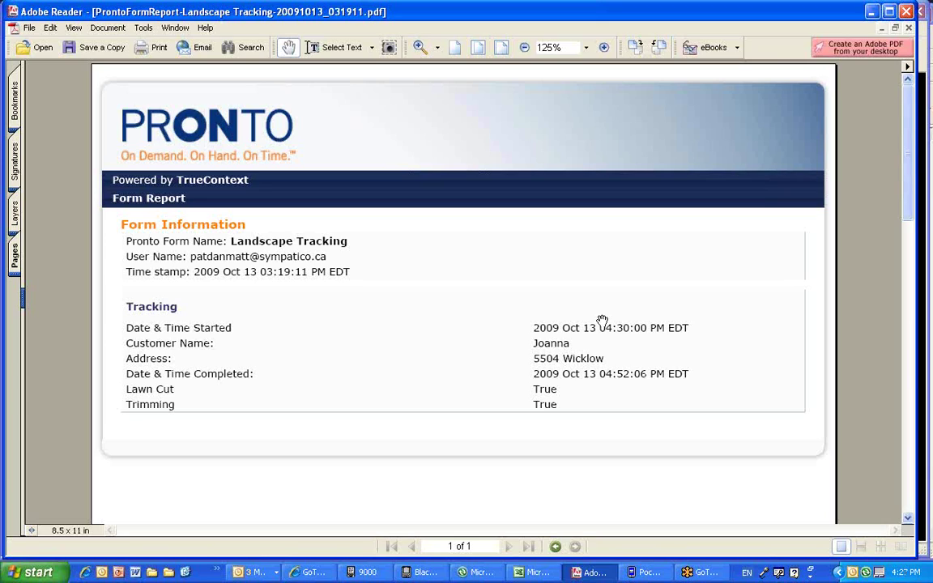
{"action": "left_click", "coordinate": [313, 576]}
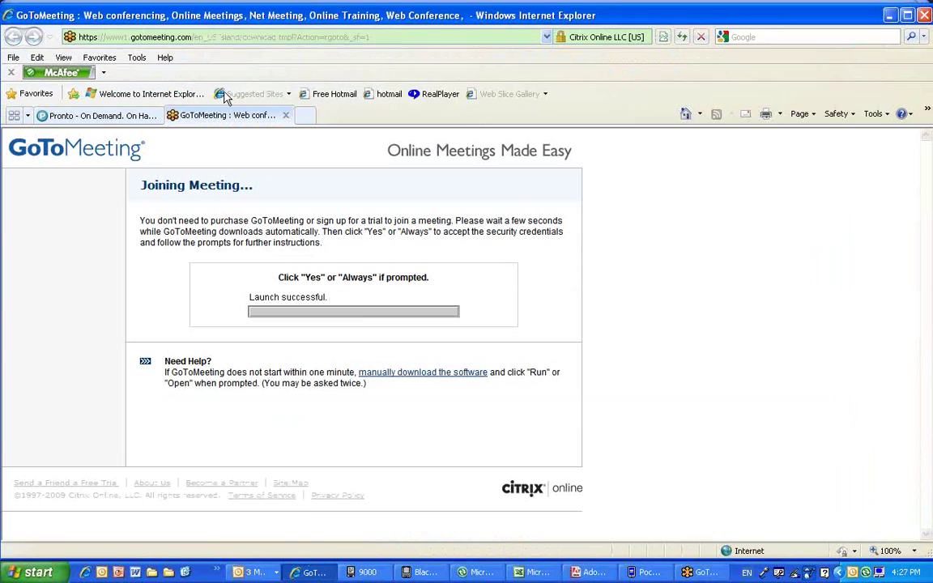
{"action": "left_click", "coordinate": [122, 116]}
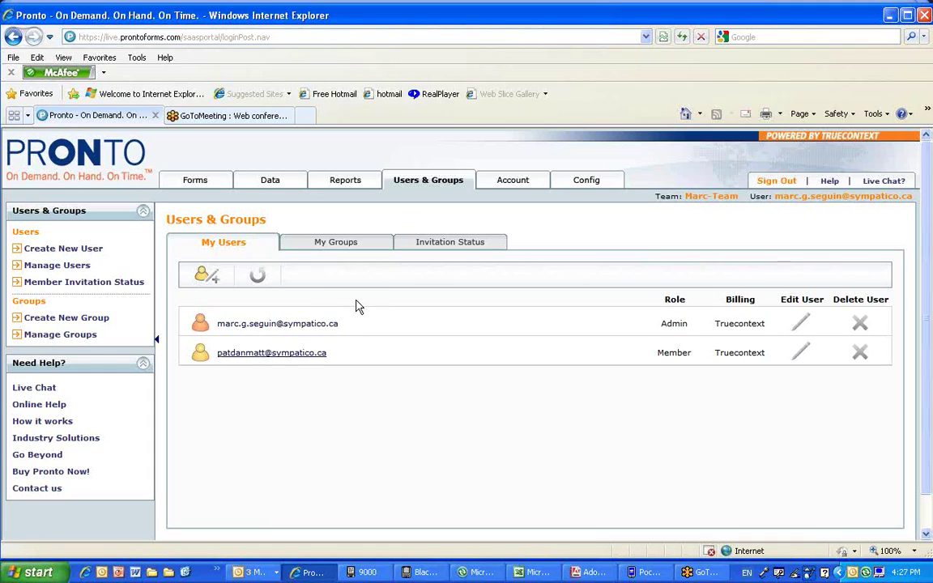
Examine the portal's report charts of forms by name and version and forms by team member.
{"action": "left_click", "coordinate": [353, 184]}
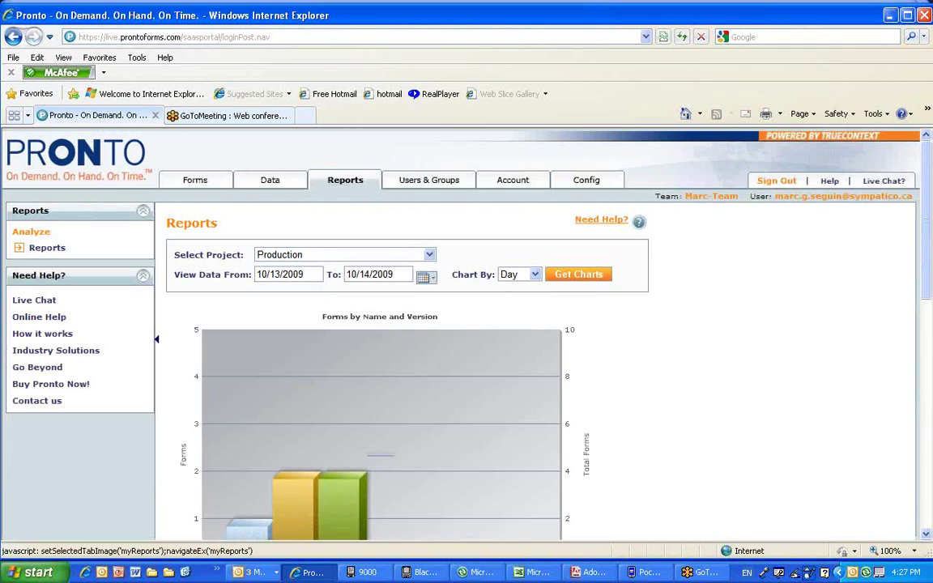
{"action": "scroll", "coordinate": [317, 347], "scroll_direction": "down", "scroll_amount": 3}
{"action": "mouse_move", "coordinate": [304, 343]}
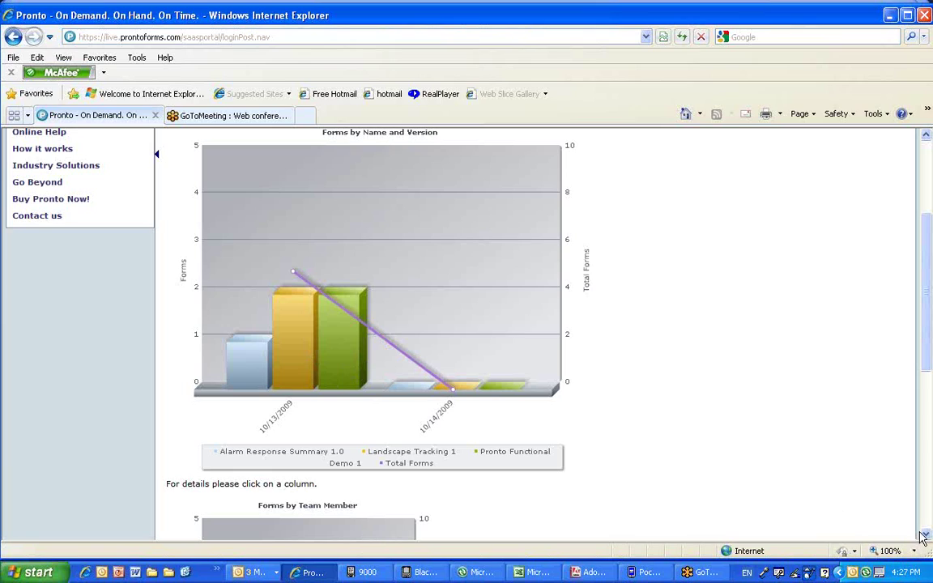
{"action": "scroll", "coordinate": [925, 536], "scroll_direction": "down", "scroll_amount": 3}
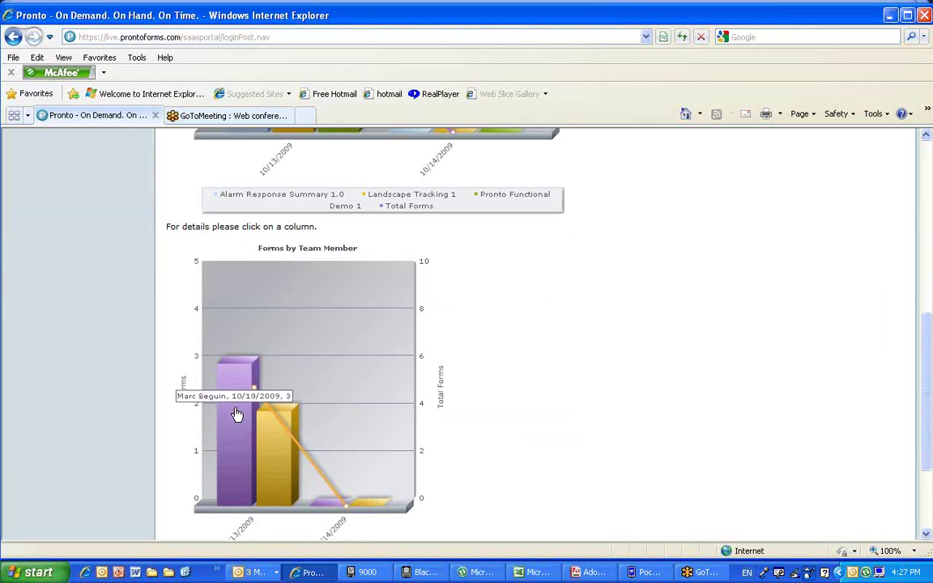
{"action": "mouse_move", "coordinate": [276, 465]}
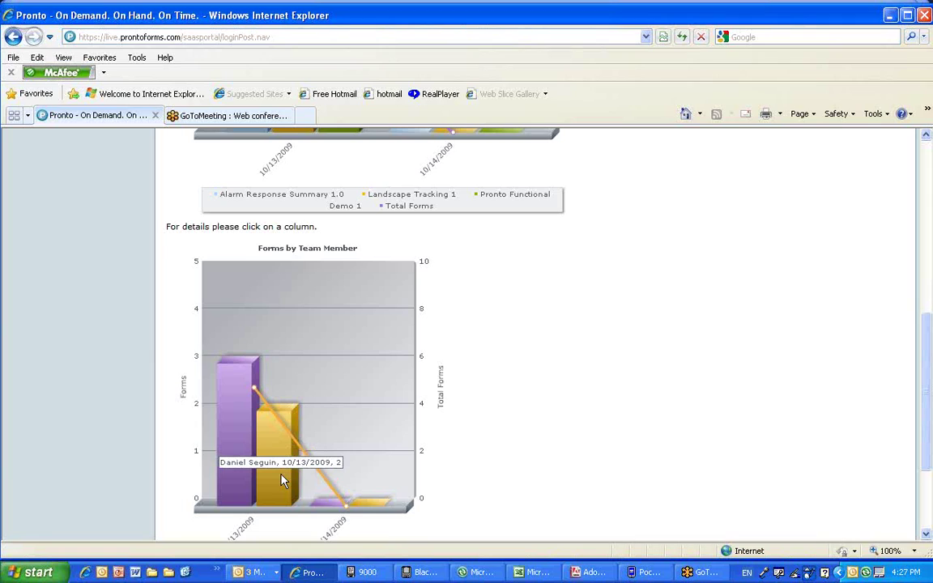
{"action": "scroll", "coordinate": [281, 481], "scroll_direction": "up", "scroll_amount": 1}
{"action": "scroll", "coordinate": [281, 481], "scroll_direction": "up", "scroll_amount": 7}
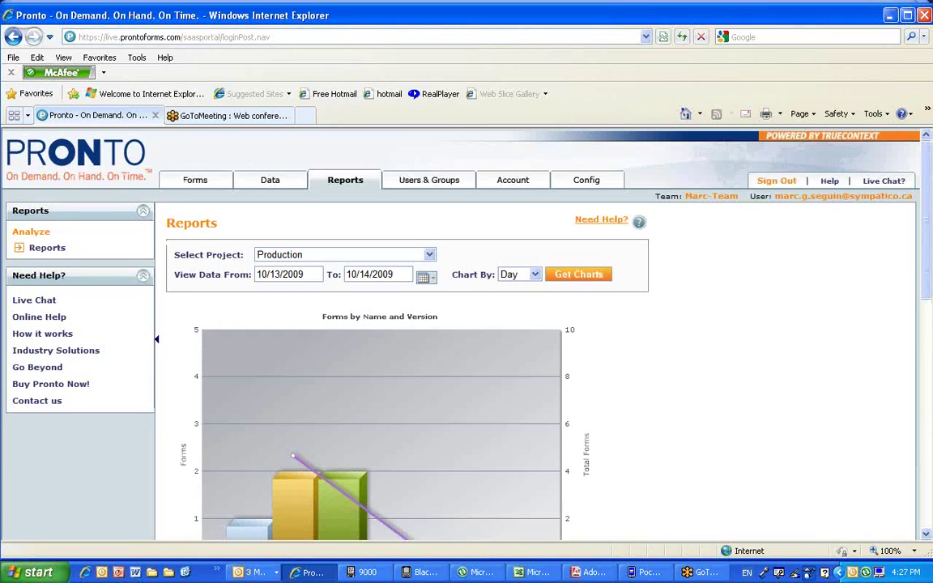
Review the exported transformed-data-instances sheet in Excel and return to the two device windows.
{"action": "left_click", "coordinate": [530, 573]}
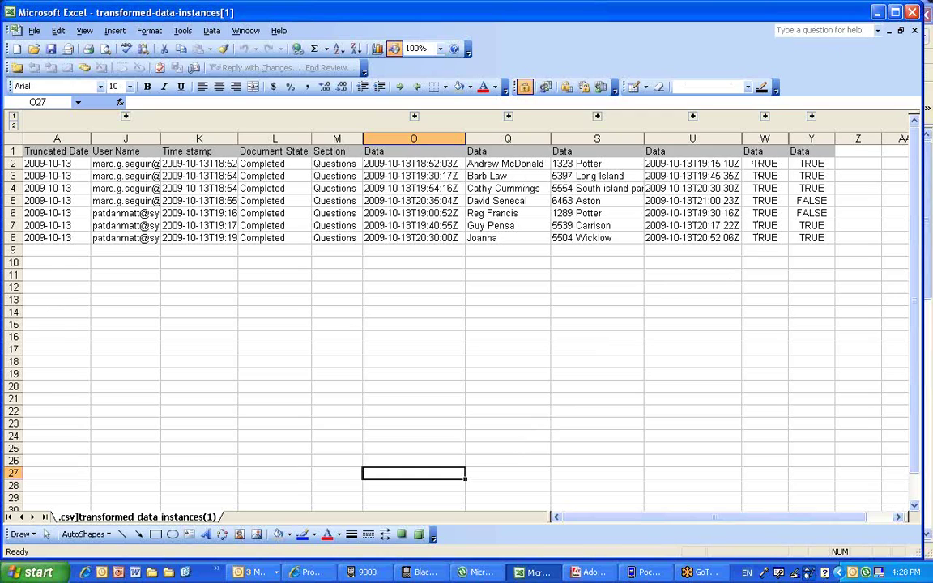
{"action": "left_click", "coordinate": [877, 12]}
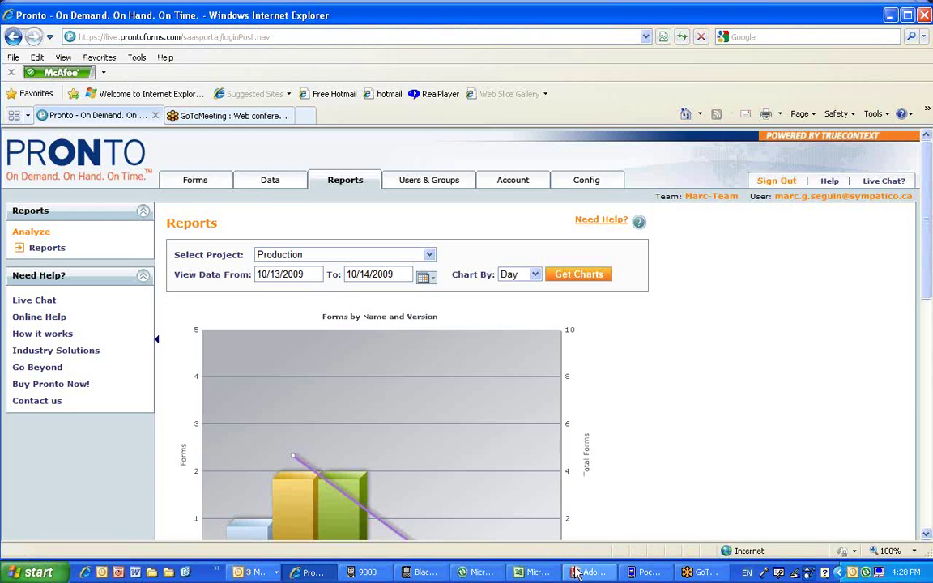
{"action": "left_click", "coordinate": [890, 16]}
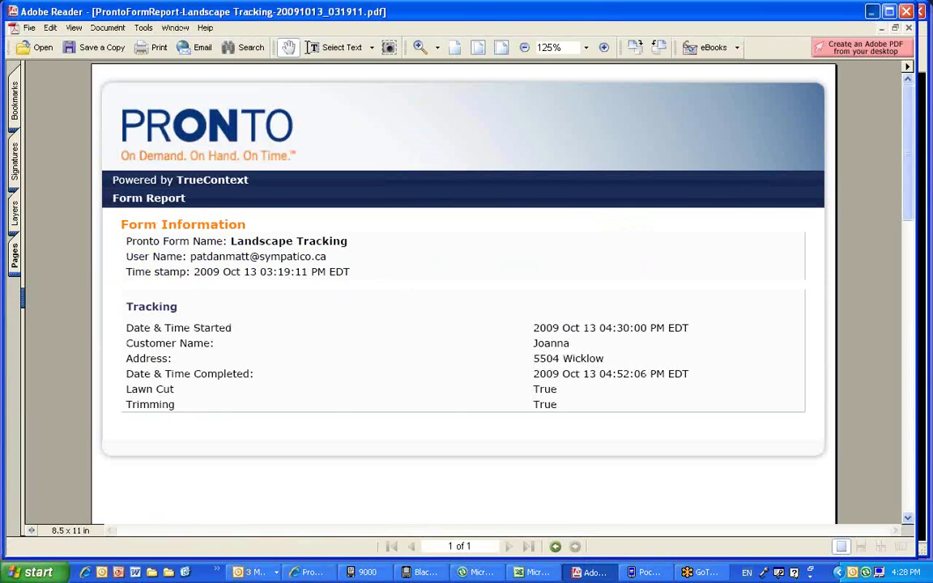
{"action": "left_click", "coordinate": [871, 11]}
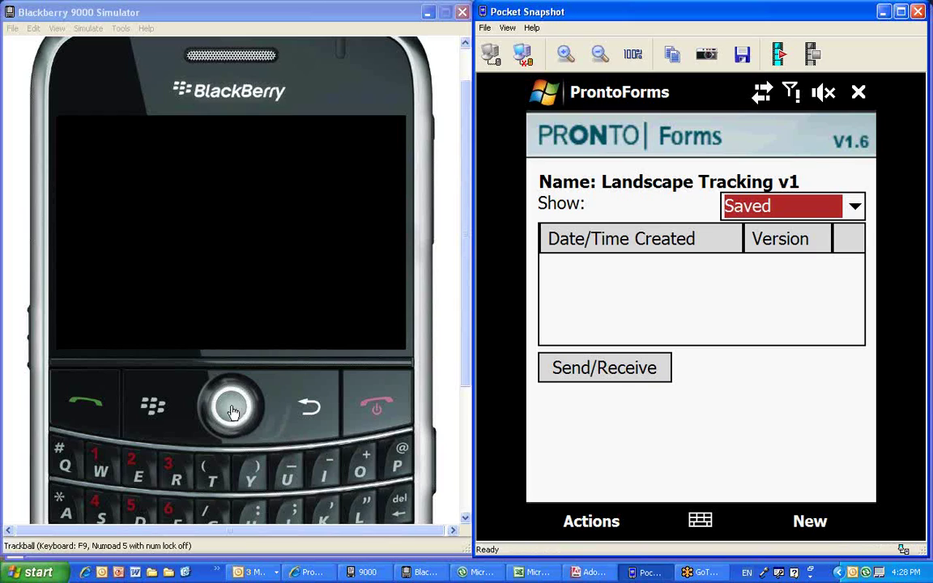
Wake the BlackBerry simulator and open the pronto functional demo form.
{"action": "left_click", "coordinate": [310, 416]}
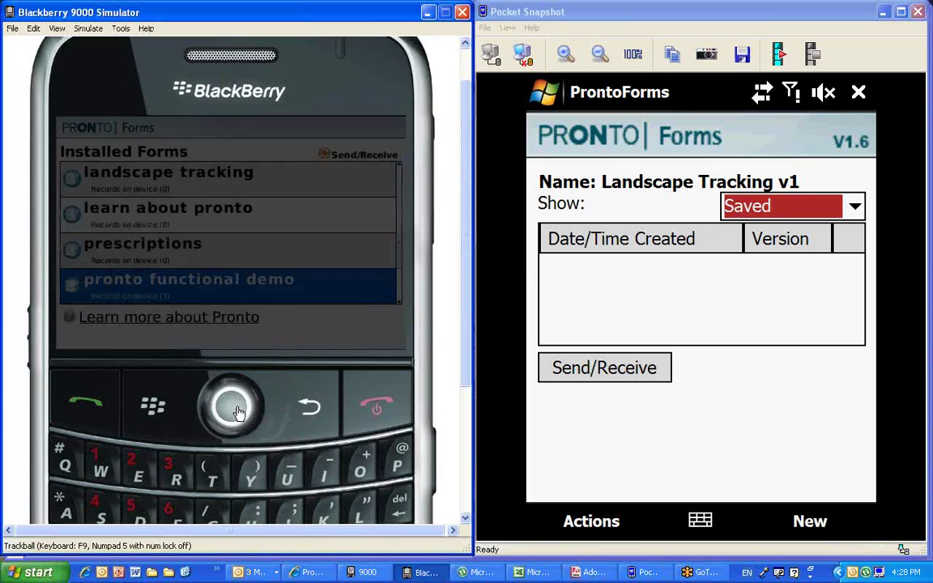
{"action": "left_click", "coordinate": [235, 409]}
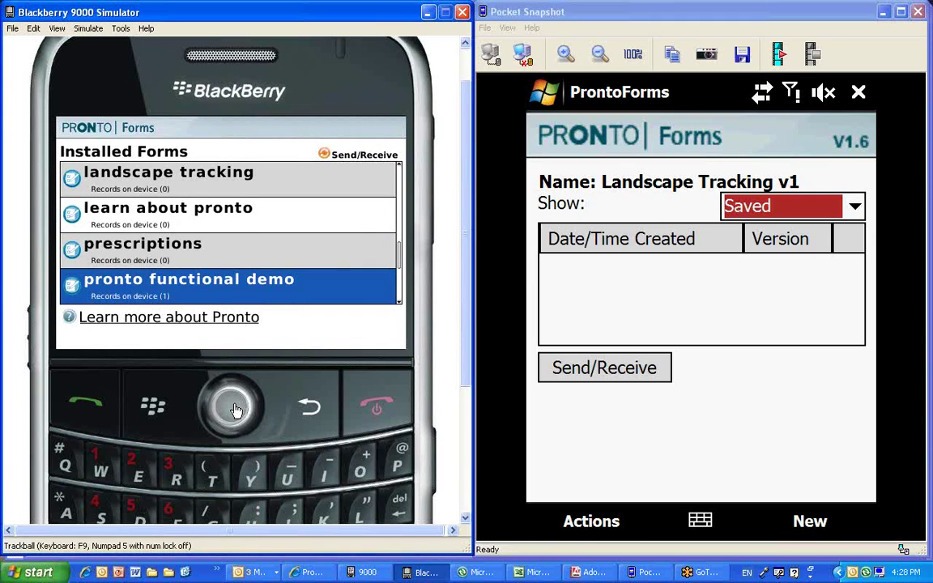
{"action": "left_click", "coordinate": [235, 409]}
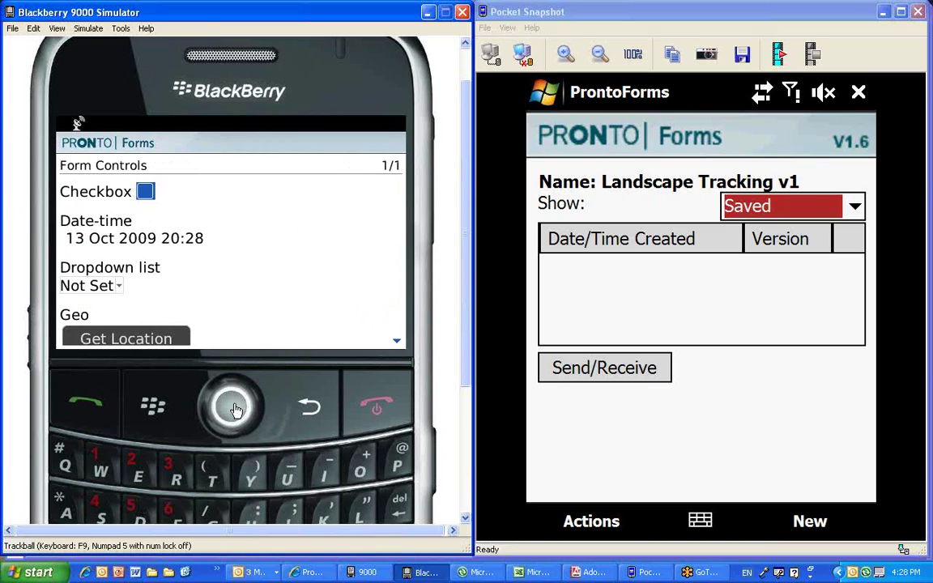
Turn on the simulator's trackball mode and examine the form's Checkbox and the parts of its Date-time control.
{"action": "left_click", "coordinate": [235, 409]}
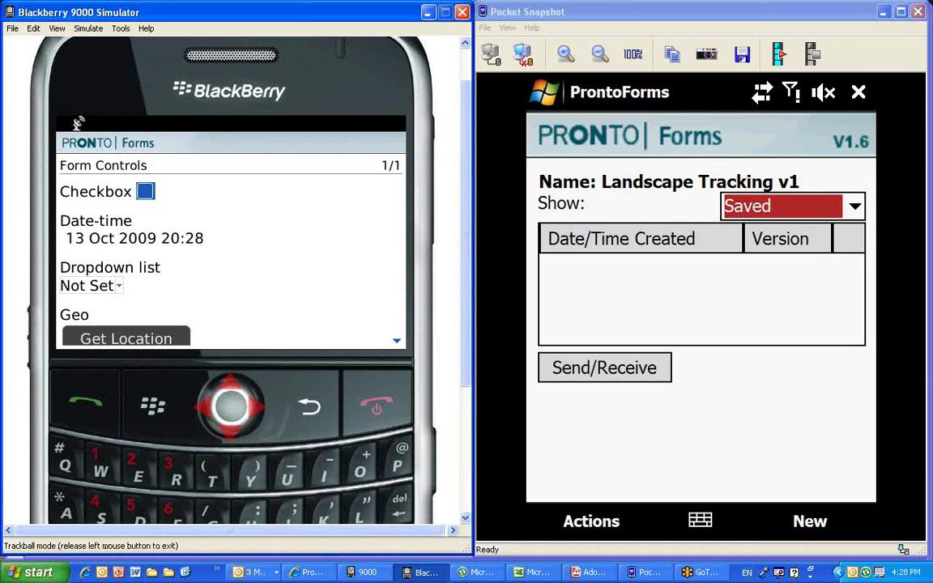
{"action": "key", "text": "Down"}
{"action": "key", "text": "Right"}
{"action": "key", "text": "Right"}
{"action": "key", "text": "Right"}
{"action": "key", "text": "Right"}
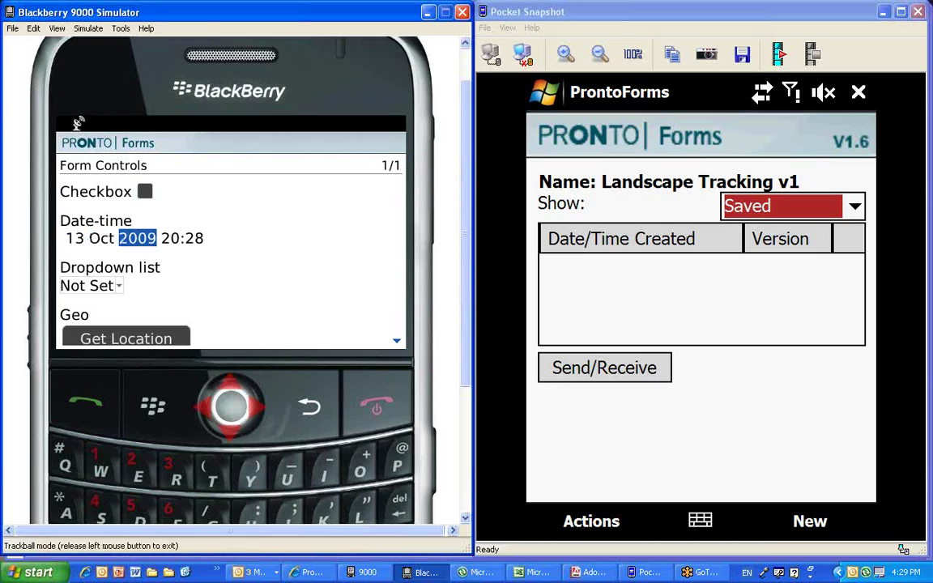
Examine the Dropdown list, the Geo control with its location field, and the info label in the form.
{"action": "key", "text": "Down"}
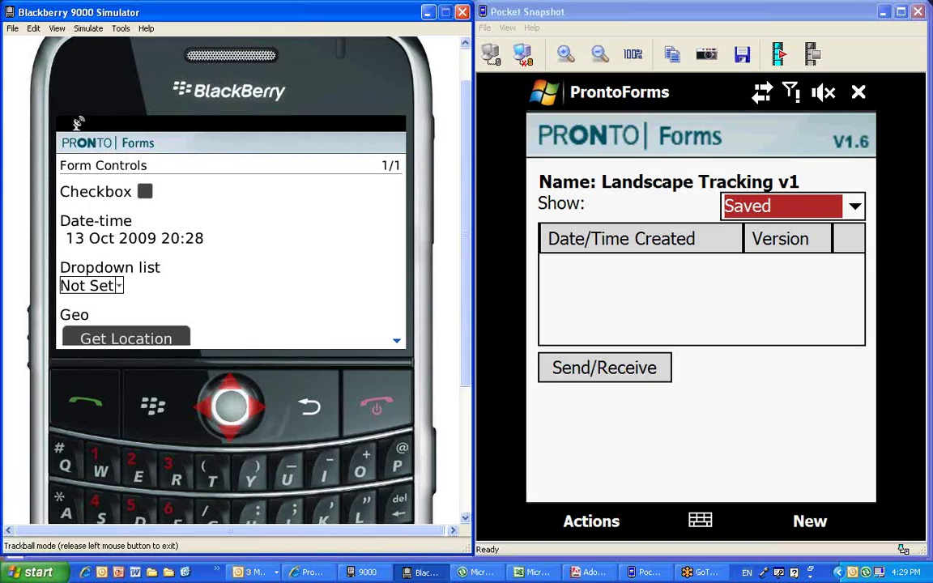
{"action": "key", "text": "Down"}
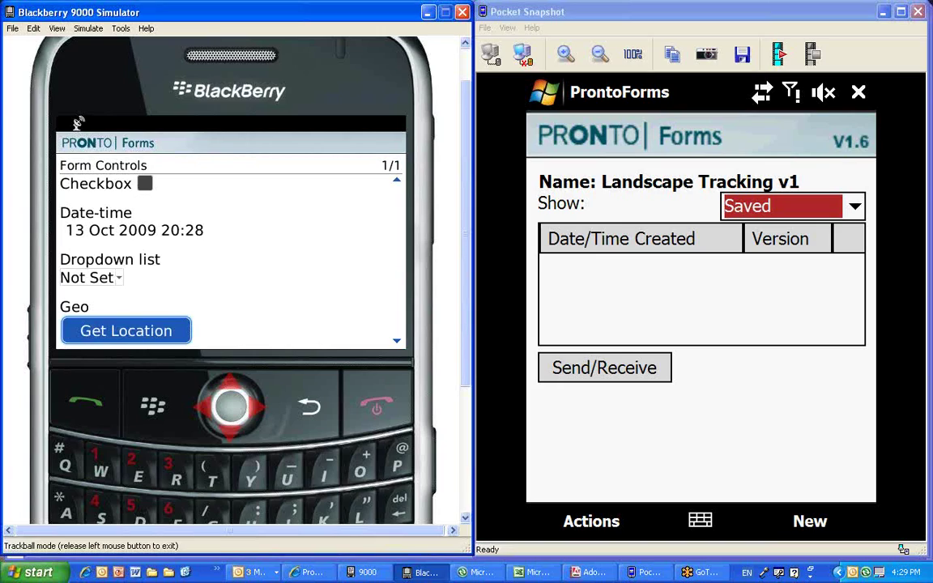
{"action": "key", "text": "Down"}
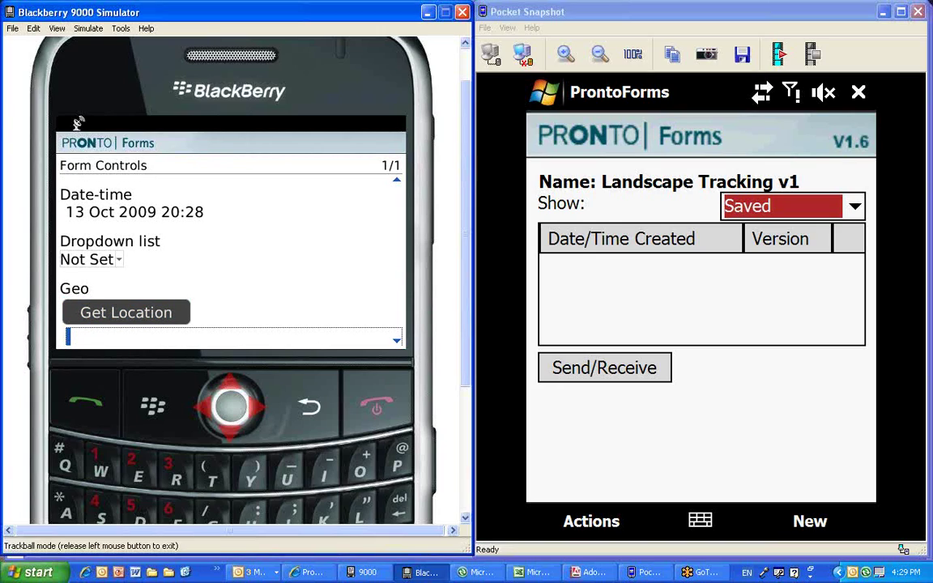
{"action": "key", "text": "Down"}
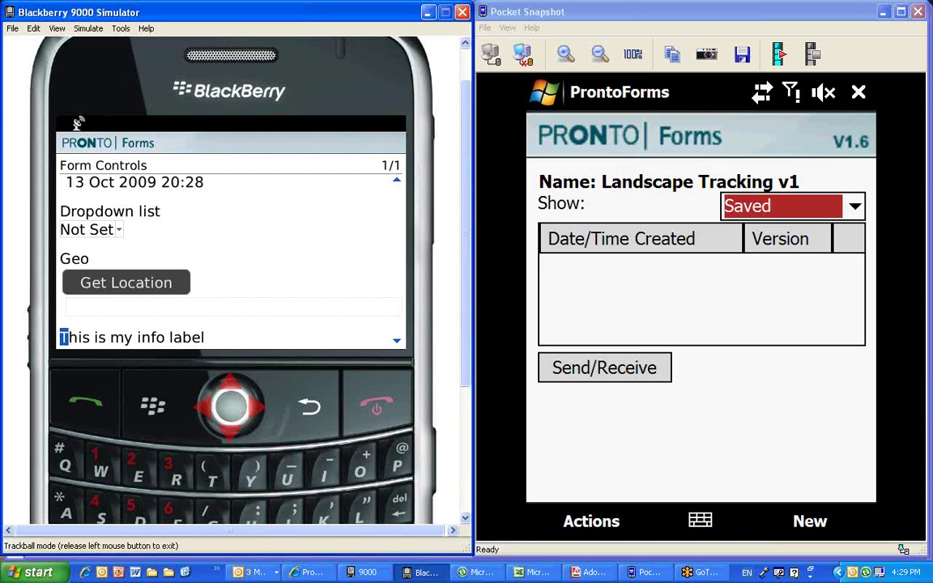
Examine the form's Radio button options 1 to 3 and the multi-line textarea control.
{"action": "scroll", "coordinate": [231, 259], "scroll_direction": "down", "scroll_amount": 3}
{"action": "scroll", "coordinate": [230, 259], "scroll_direction": "down", "scroll_amount": 3}
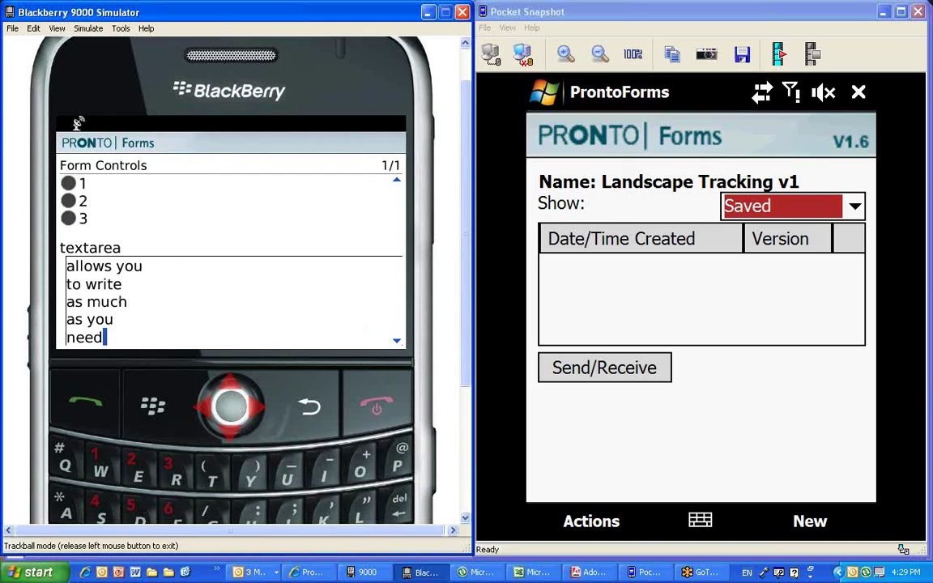
{"action": "scroll", "coordinate": [231, 259], "scroll_direction": "up", "scroll_amount": 8}
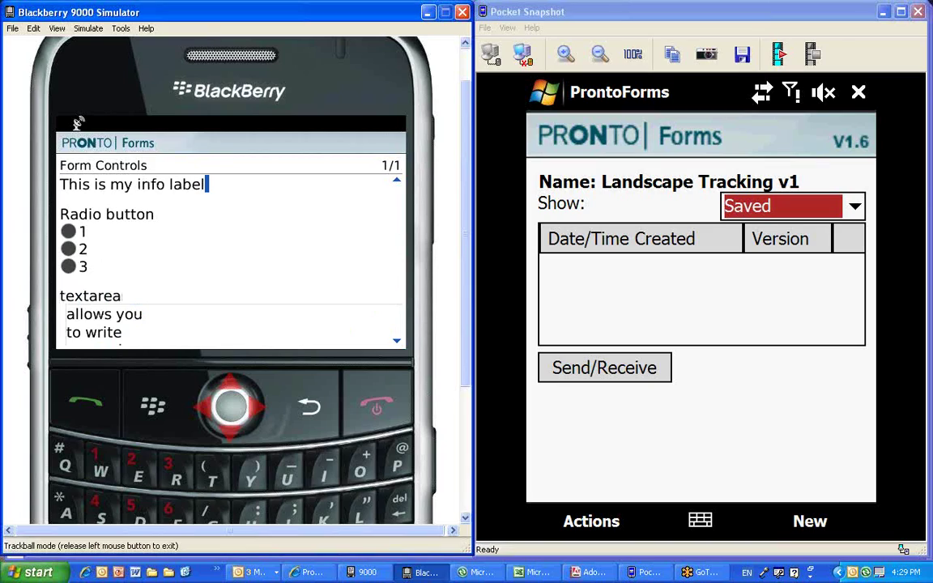
{"action": "scroll", "coordinate": [231, 259], "scroll_direction": "down", "scroll_amount": 3}
{"action": "scroll", "coordinate": [231, 259], "scroll_direction": "down", "scroll_amount": 5}
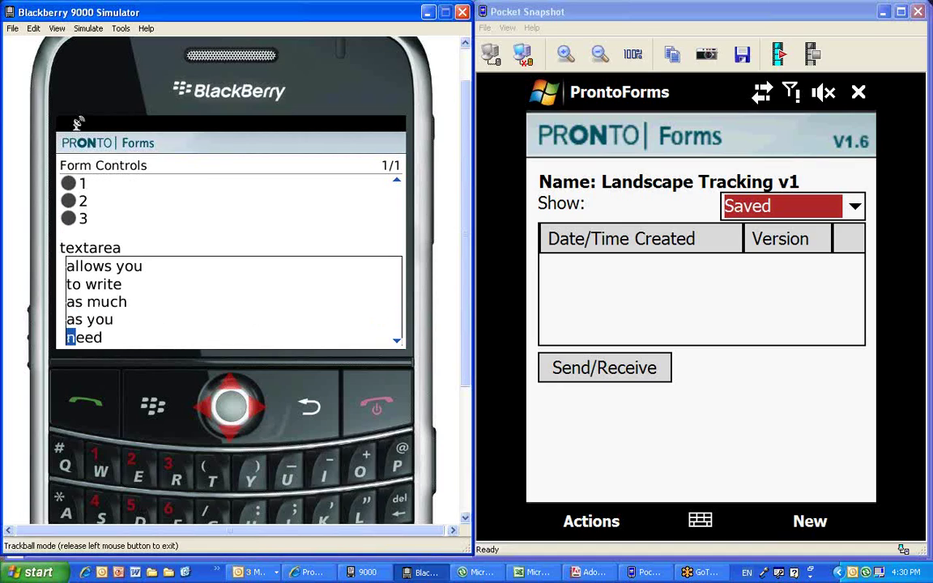
Examine the Textbox and the Take a picture control with its image placeholder below the textarea.
{"action": "scroll", "coordinate": [230, 259], "scroll_direction": "down", "scroll_amount": 3}
{"action": "scroll", "coordinate": [230, 259], "scroll_direction": "up", "scroll_amount": 3}
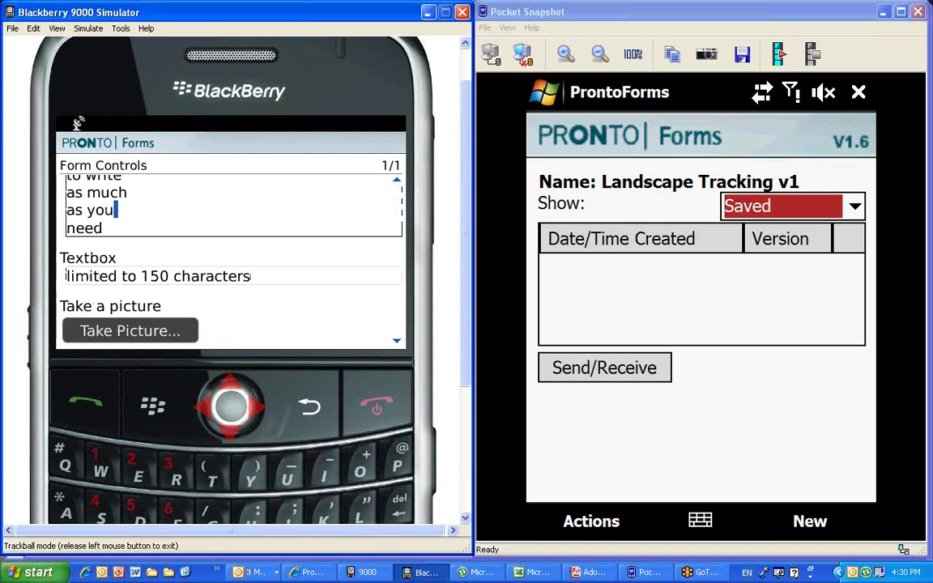
{"action": "scroll", "coordinate": [230, 259], "scroll_direction": "down", "scroll_amount": 1}
{"action": "scroll", "coordinate": [231, 259], "scroll_direction": "down", "scroll_amount": 2}
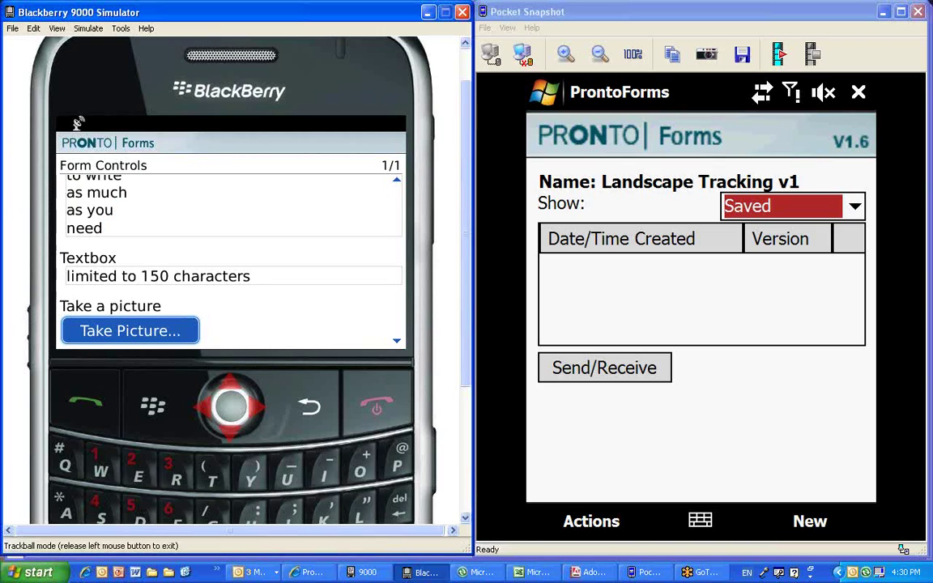
{"action": "scroll", "coordinate": [230, 259], "scroll_direction": "up", "scroll_amount": 2}
{"action": "scroll", "coordinate": [230, 259], "scroll_direction": "down", "scroll_amount": 2}
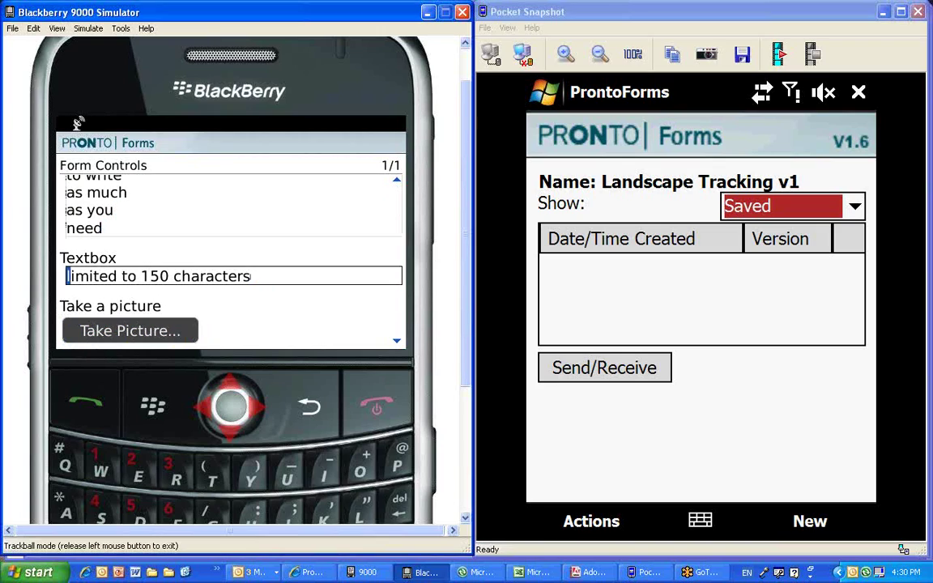
{"action": "scroll", "coordinate": [231, 259], "scroll_direction": "down", "scroll_amount": 1}
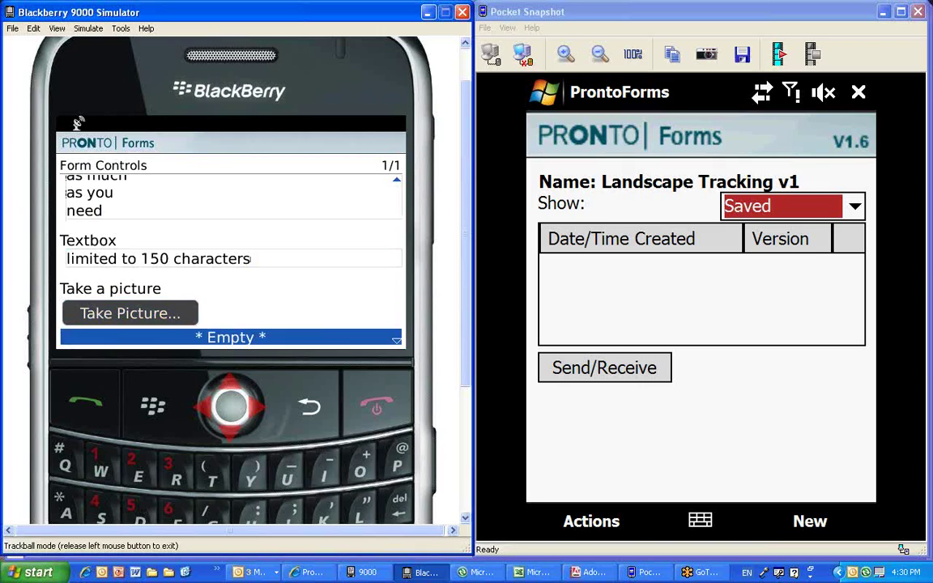
{"action": "scroll", "coordinate": [231, 259], "scroll_direction": "down", "scroll_amount": 1}
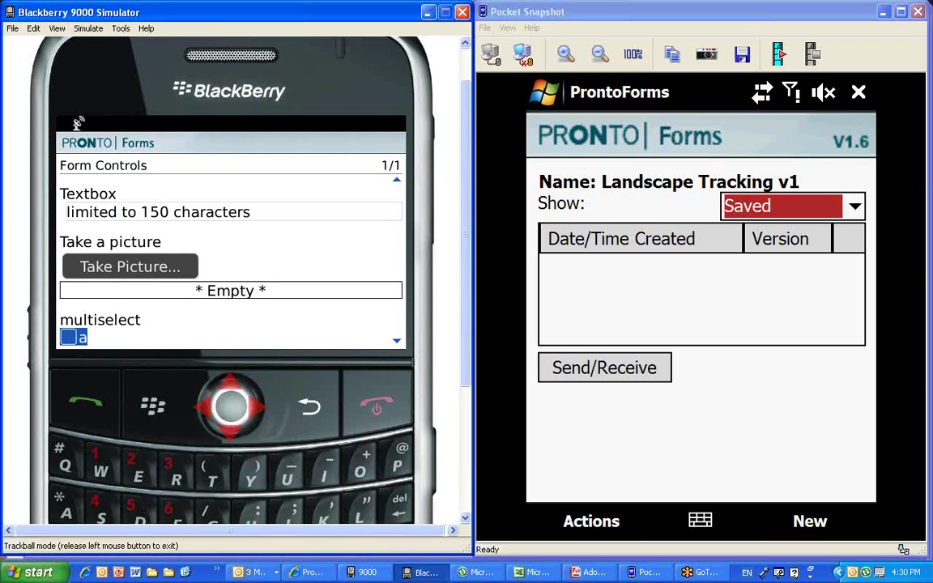
{"action": "key", "text": "Up"}
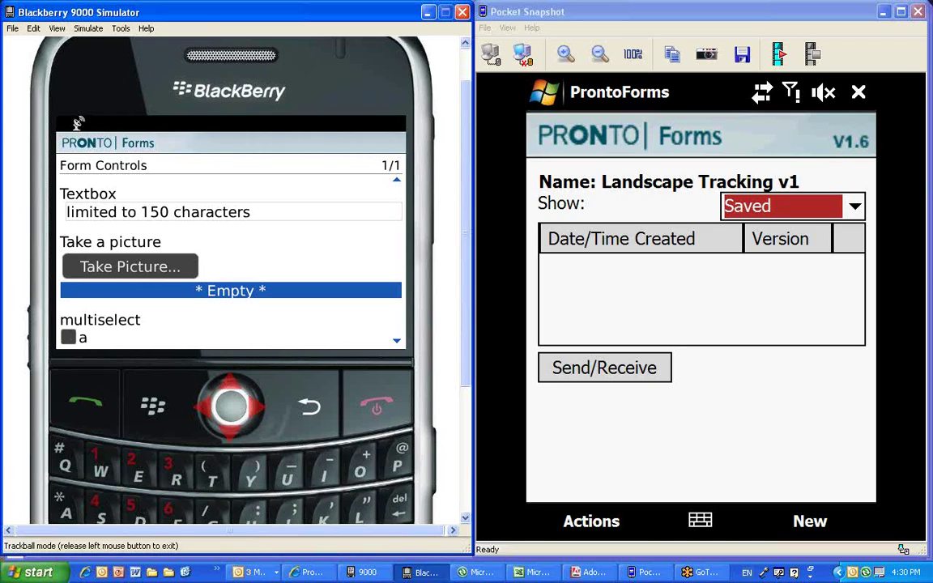
Go through the multiselect options a to d at the end of the form and leave trackball mode.
{"action": "left_click", "coordinate": [68, 337]}
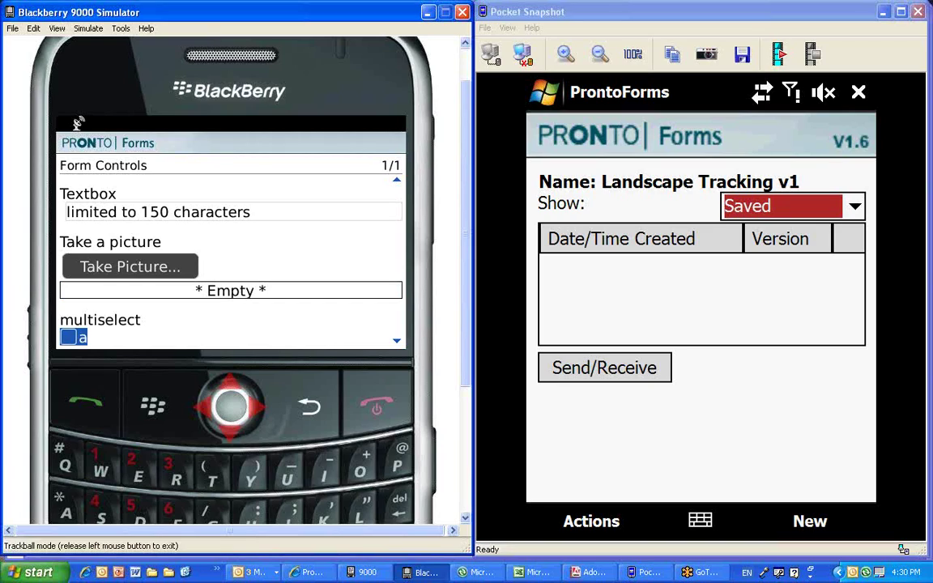
{"action": "key", "text": "Down"}
{"action": "key", "text": "Down"}
{"action": "key", "text": "Down"}
{"action": "key", "text": "Down"}
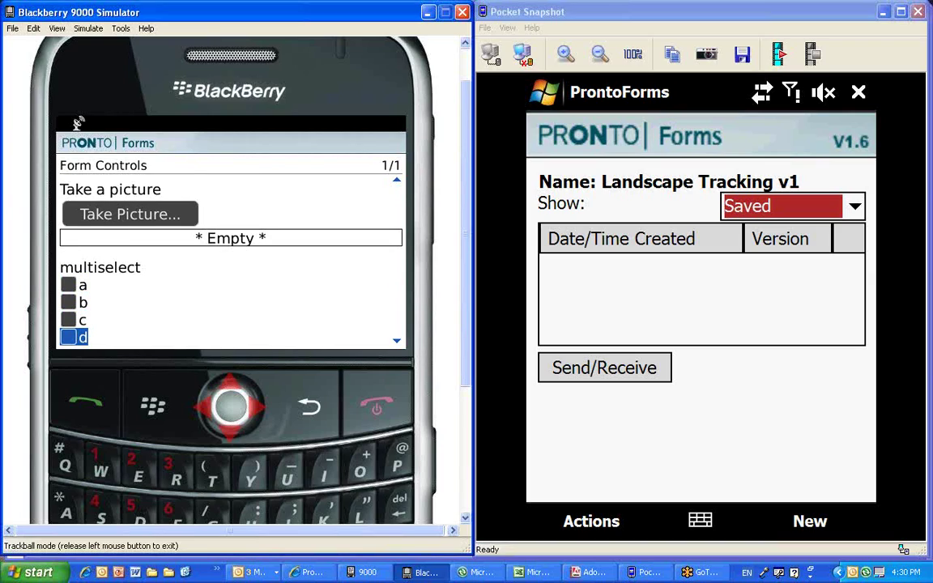
{"action": "key", "text": "Up"}
{"action": "key", "text": "Up"}
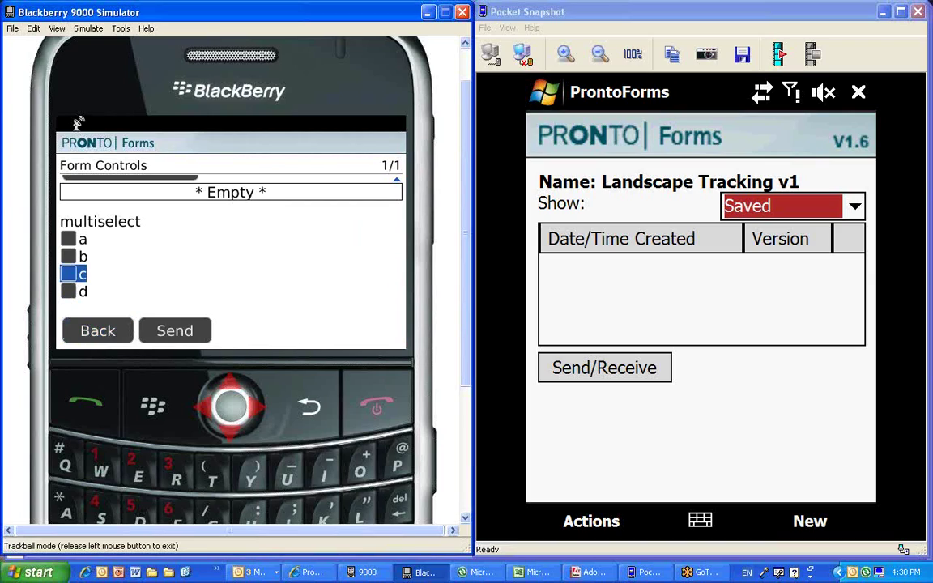
{"action": "key", "text": "Up"}
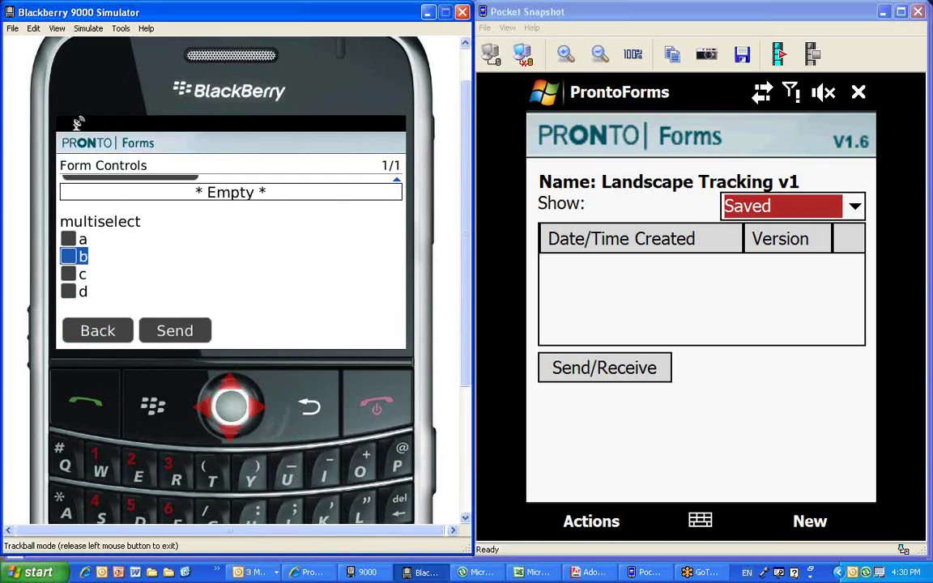
{"action": "key", "text": "Up"}
{"action": "key", "text": "Down"}
{"action": "key", "text": "Down"}
{"action": "key", "text": "Down"}
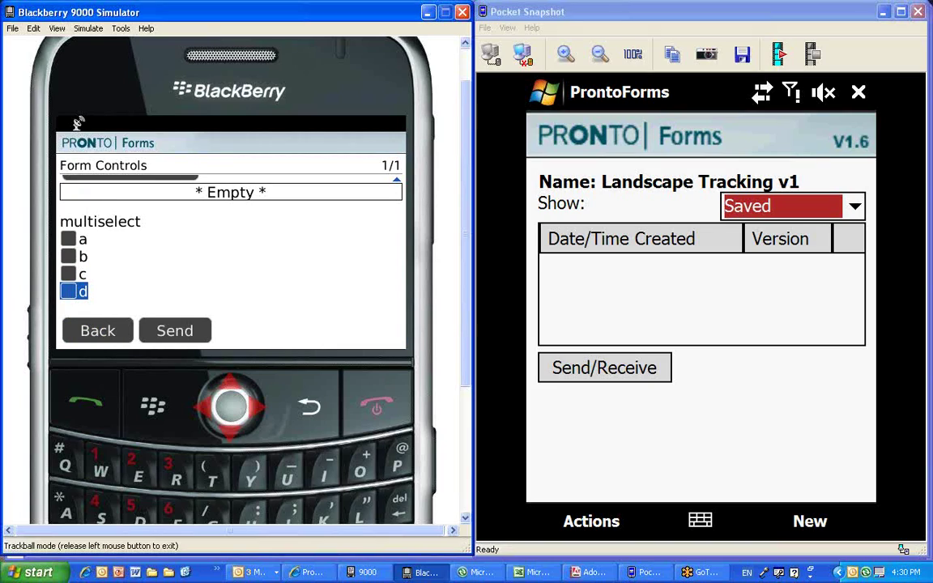
{"action": "left_click_drag", "start_coordinate": [231, 405], "coordinate": [231, 405]}
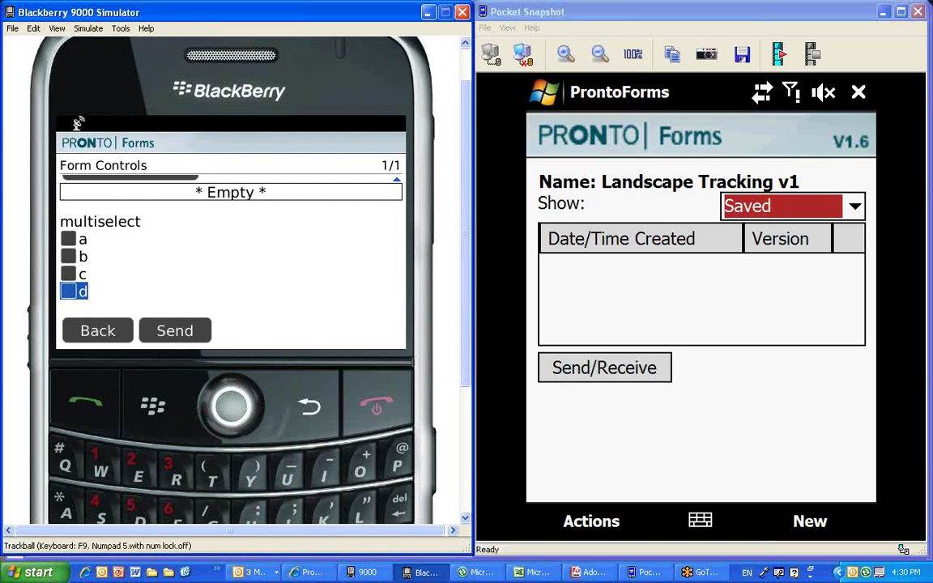